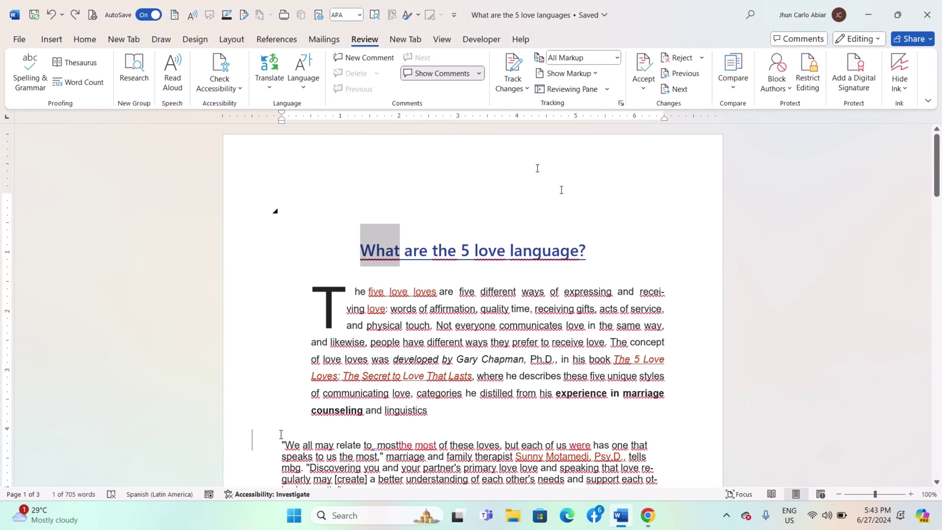
Select all 705 words of the document with Ctrl+A.
click(509, 195)
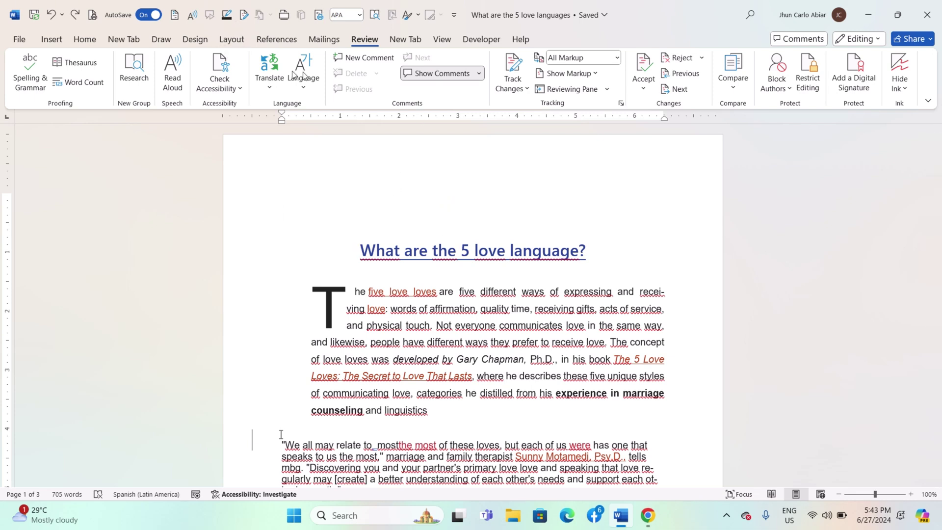
mouse_move(412, 250)
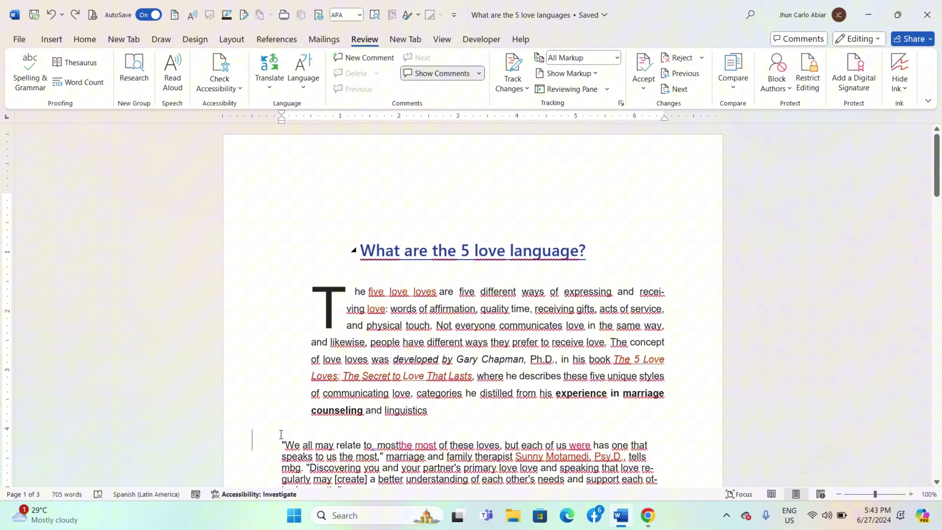
key(ctrl+a)
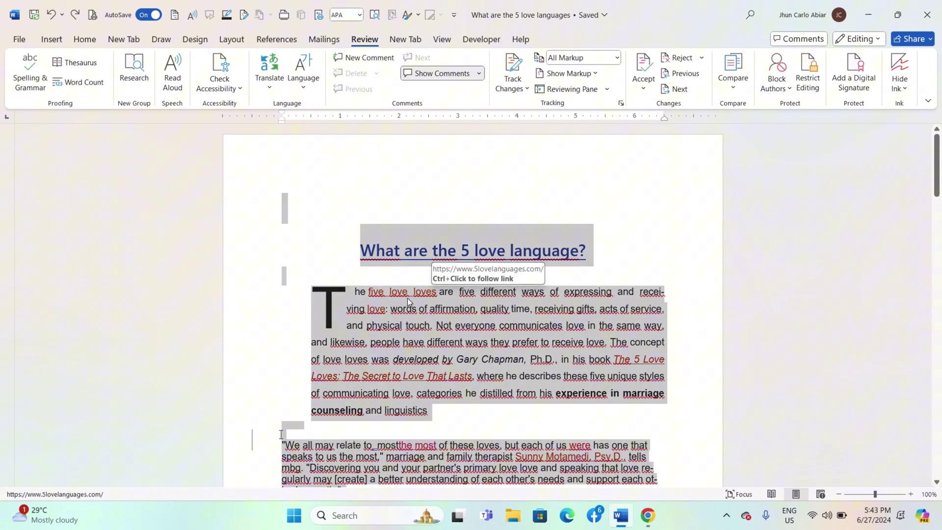
click(302, 88)
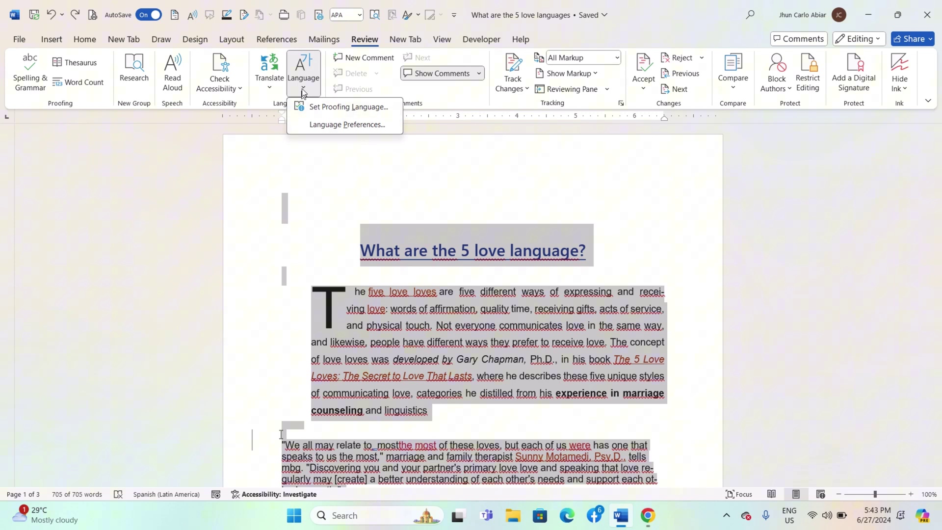
Set the selected text's proofing language to Spanish (Latin America) and apply it.
click(342, 107)
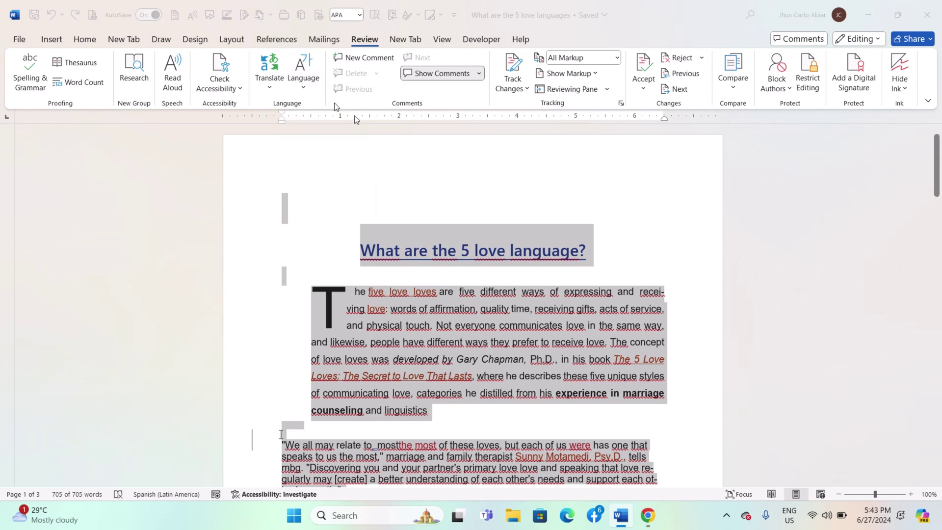
click(420, 265)
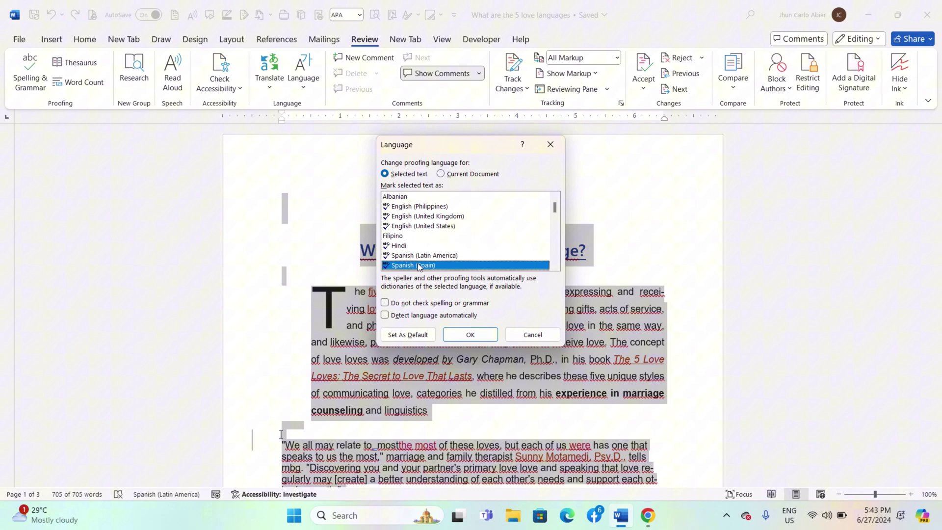
scroll(436, 231, down, 1)
click(436, 225)
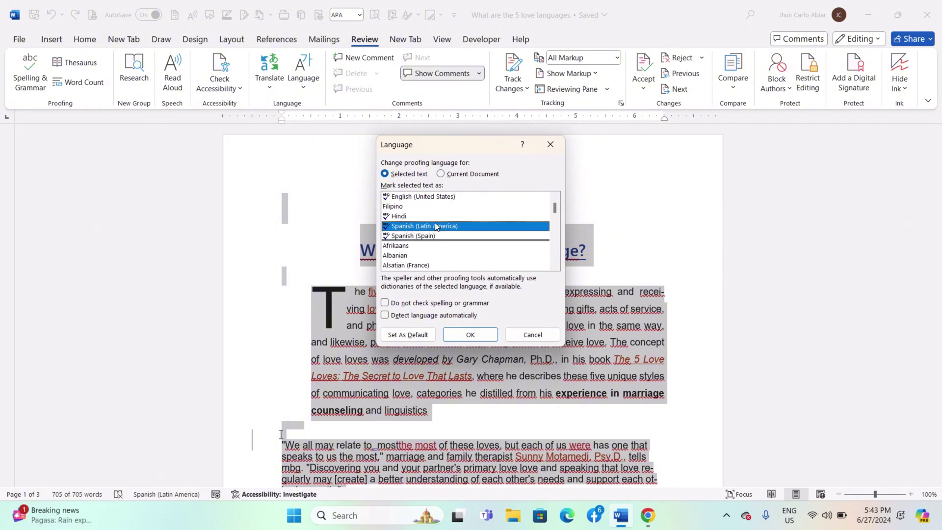
click(426, 236)
click(404, 227)
click(472, 336)
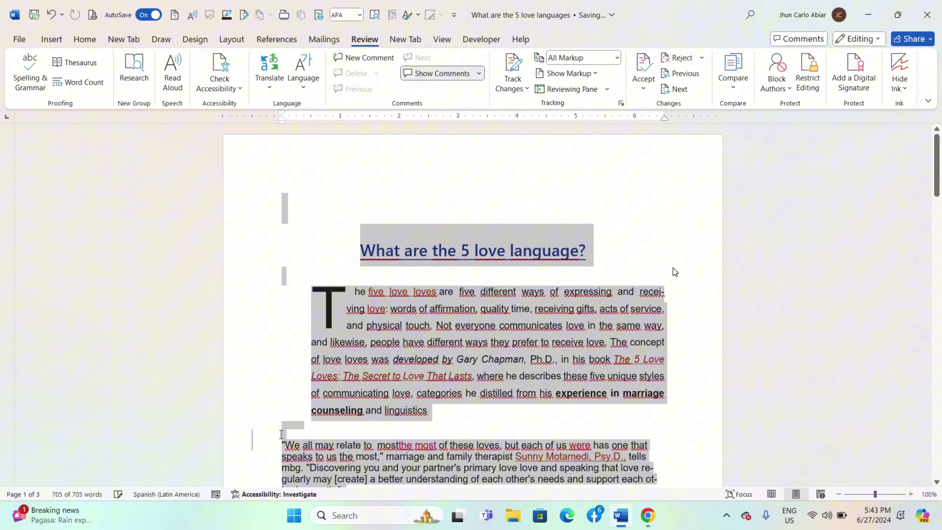
Run the Spanish spelling check and replace 'loves' with the 'laves' suggestion.
click(31, 85)
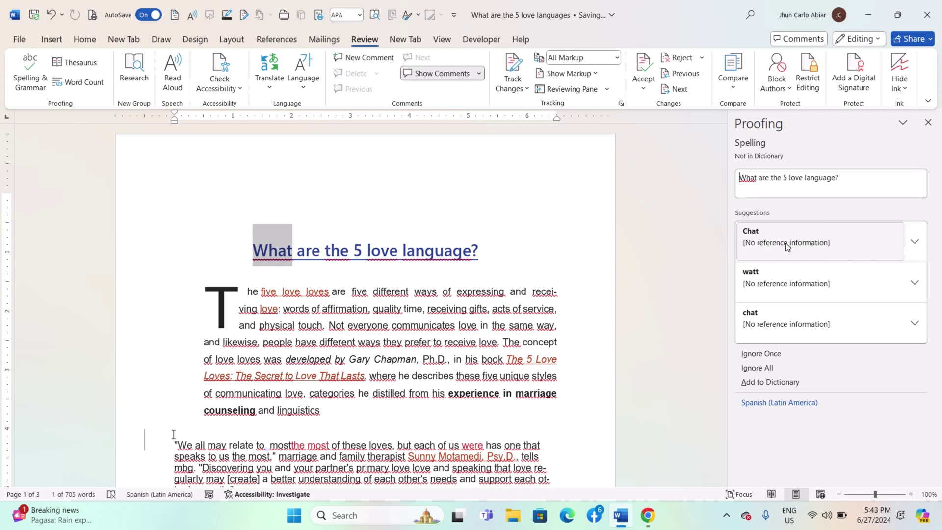
click(829, 267)
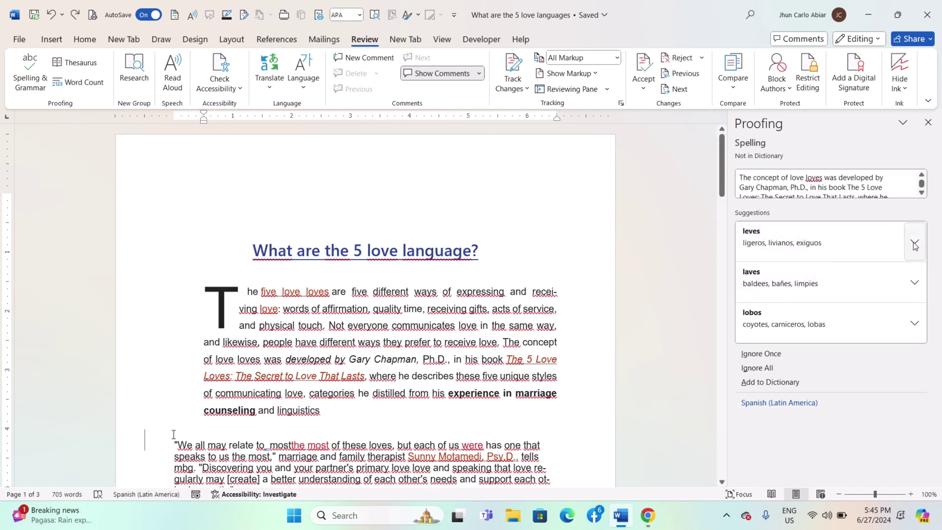
click(914, 242)
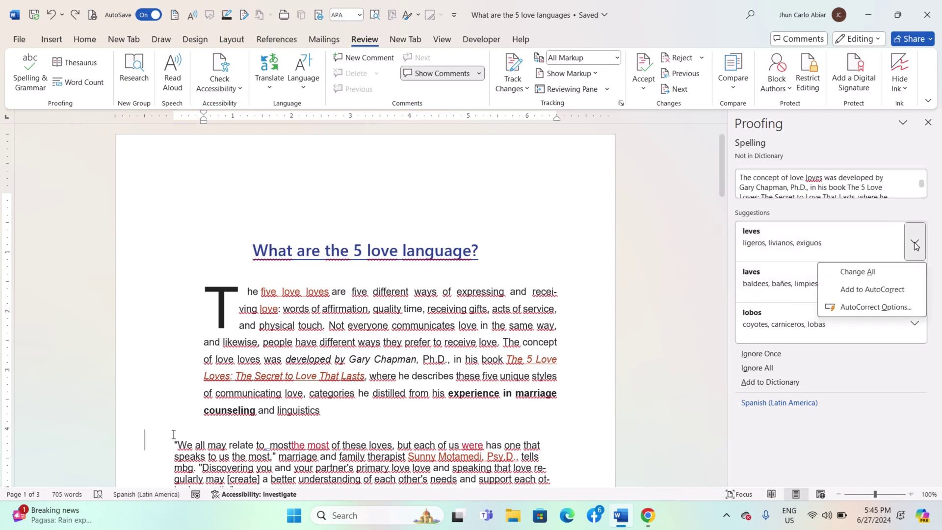
click(912, 324)
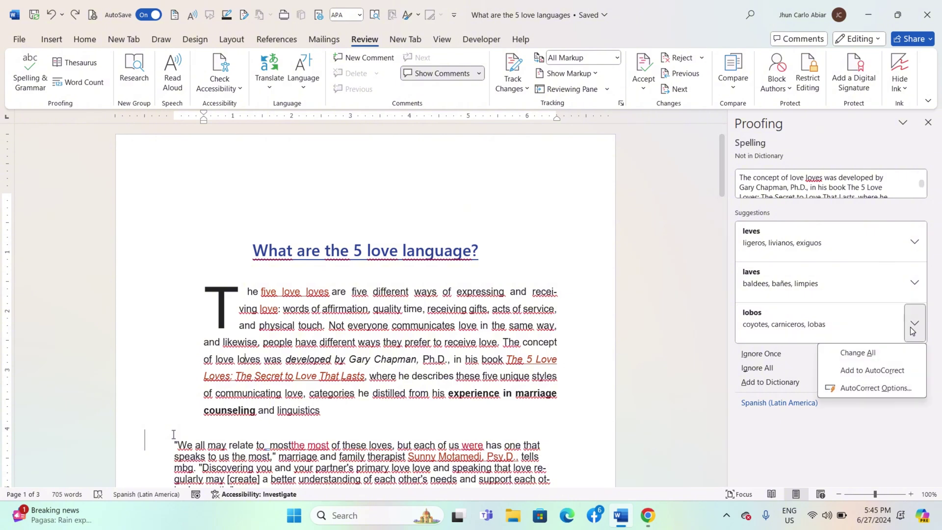
click(779, 282)
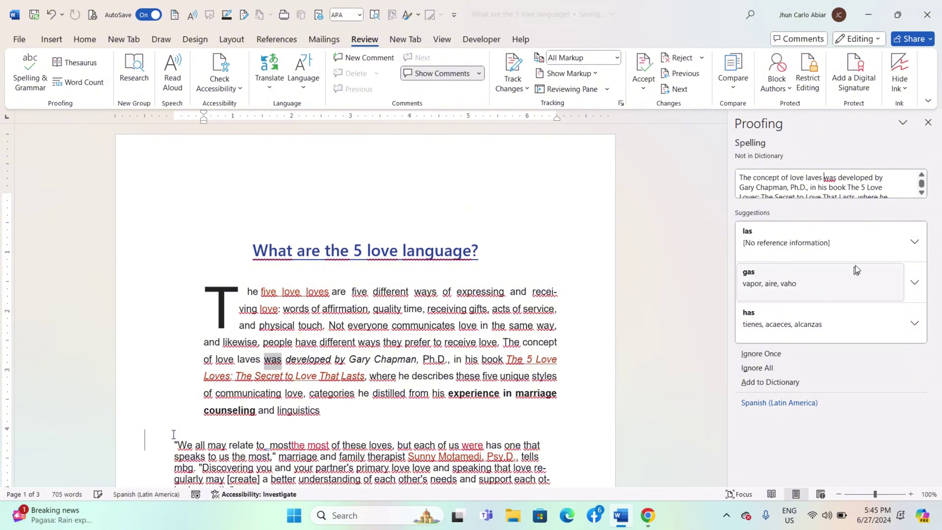
click(924, 295)
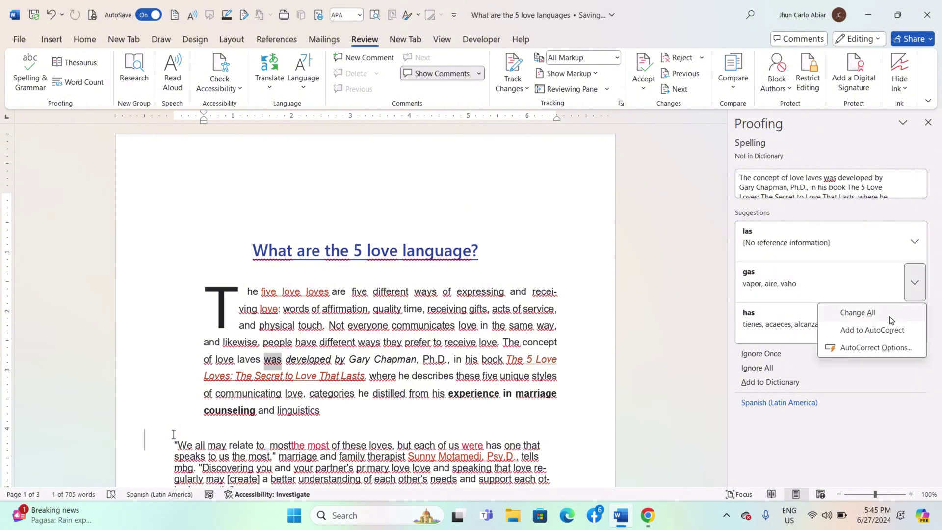
Accept suggestions gas, envarone, lo ve, lenguaje and Wa, skipping 'developed'.
click(890, 318)
key(Return)
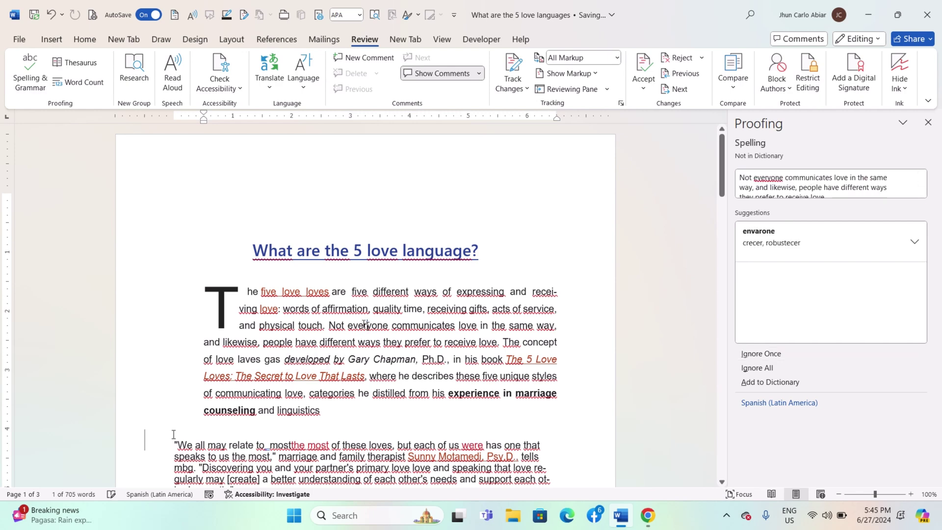
click(749, 245)
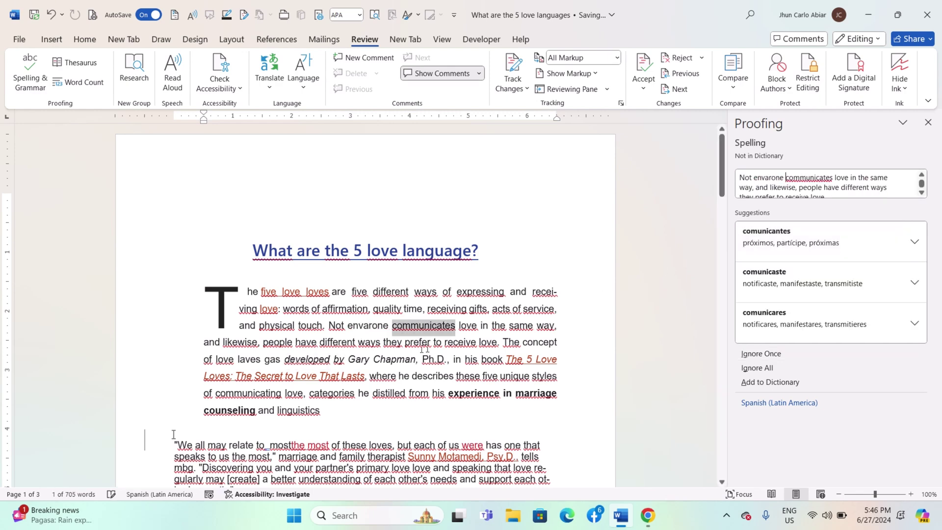
click(377, 270)
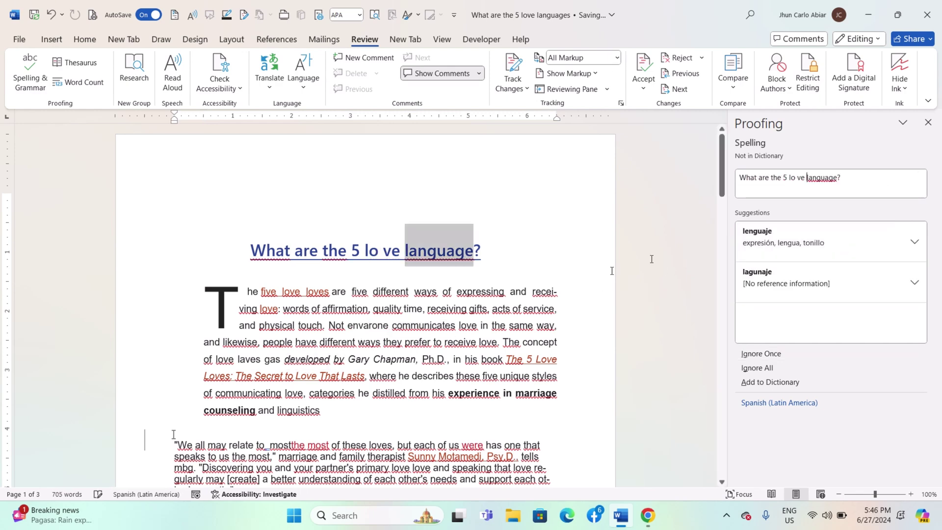
click(758, 236)
click(772, 318)
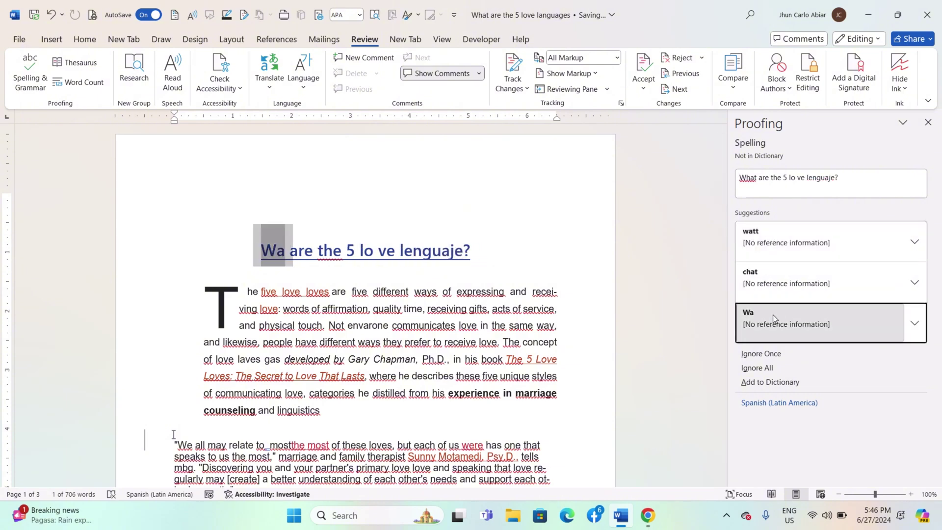
Accept suggestions té, vive, prever and cherre, skipping 'love' and 'to'.
click(800, 246)
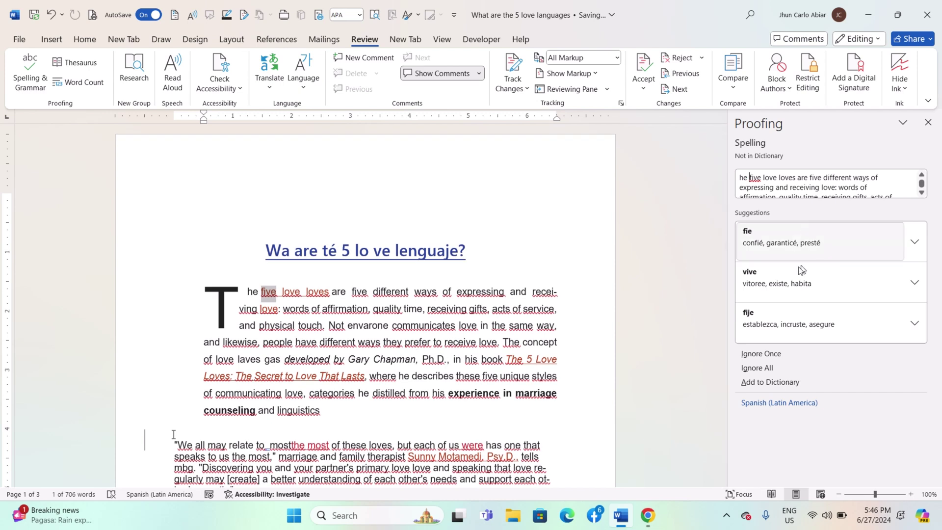
click(791, 286)
click(762, 353)
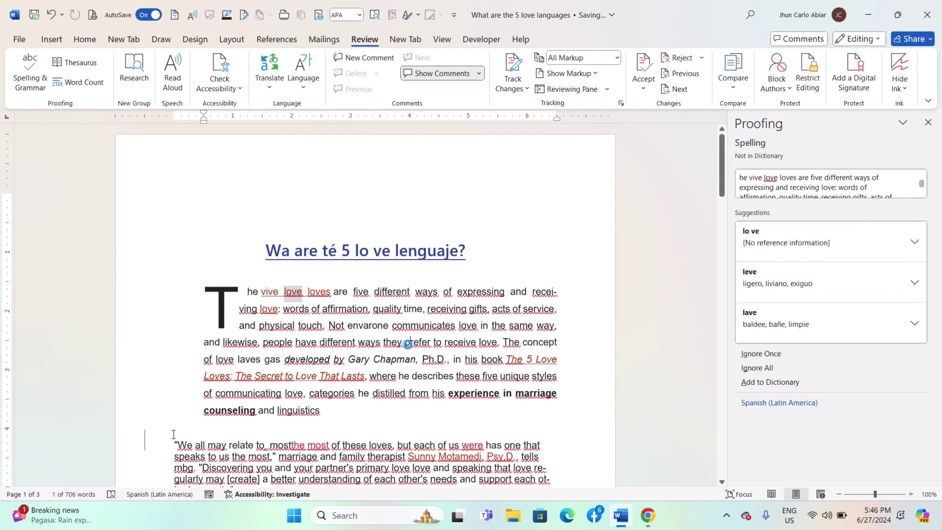
click(750, 276)
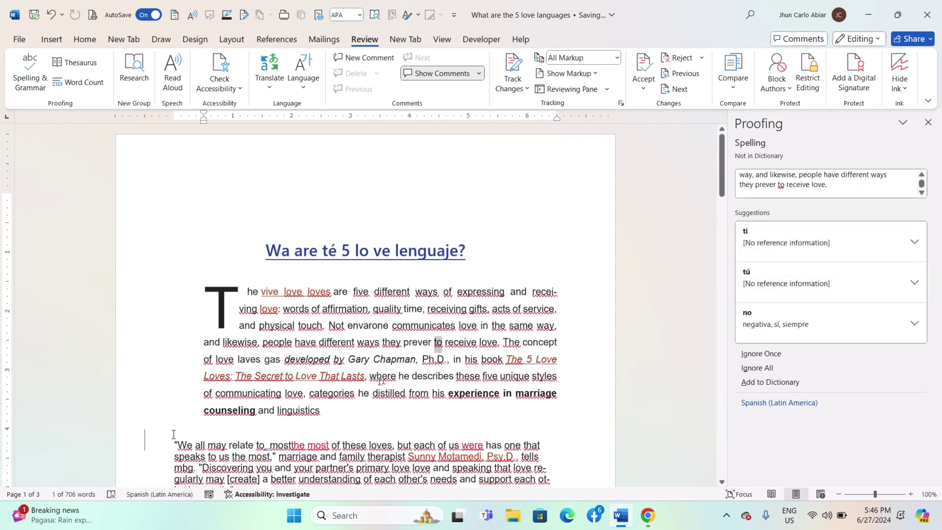
click(760, 353)
click(757, 278)
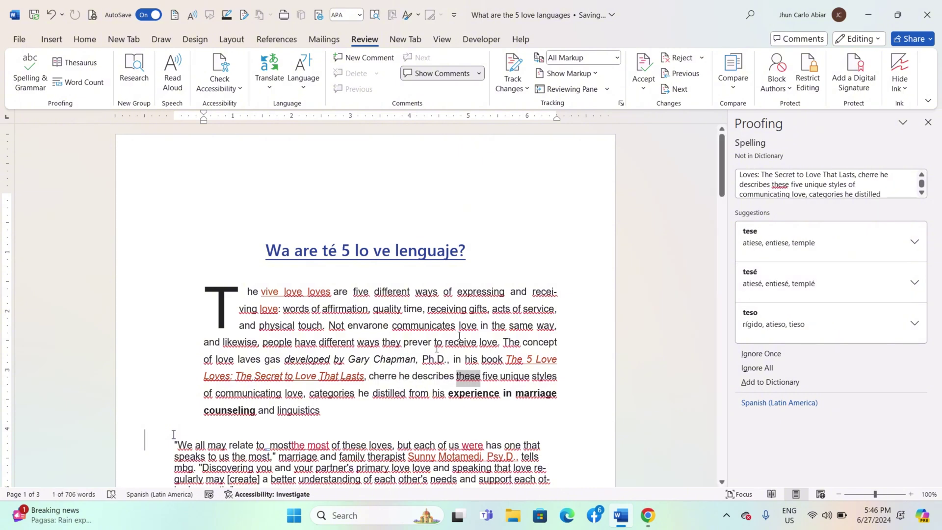
scroll(463, 323, down, 1)
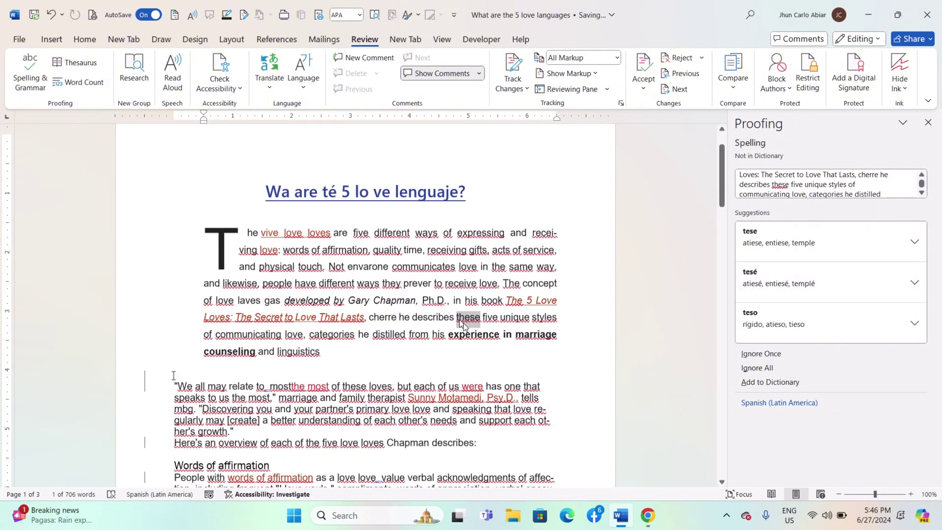